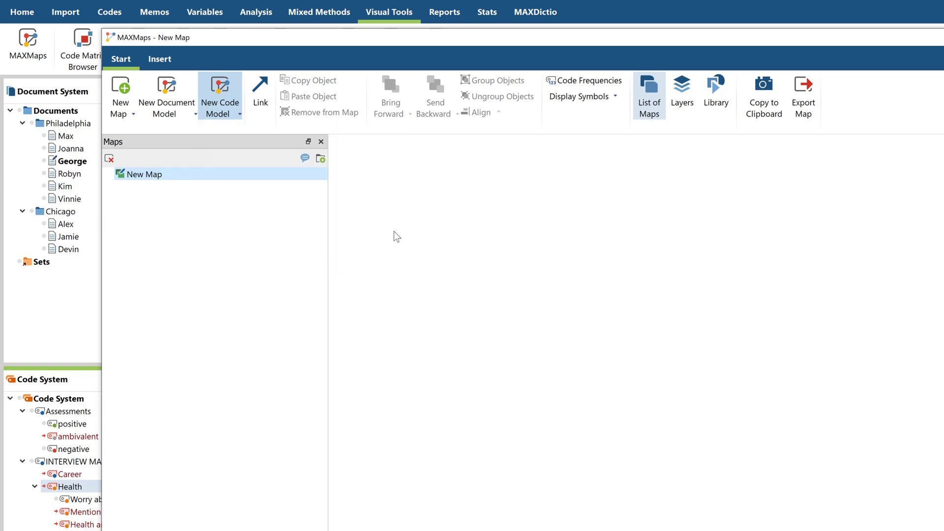
Add the ambivalent and Health codes to the co-occurrence map and generate it.
left_click_drag(229, 194, 490, 235)
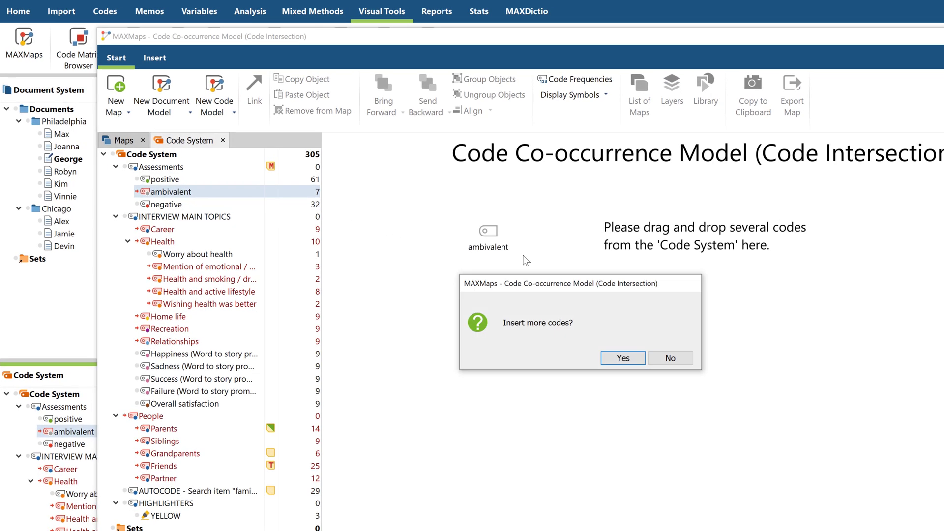
left_click(609, 356)
left_click_drag(228, 244, 516, 281)
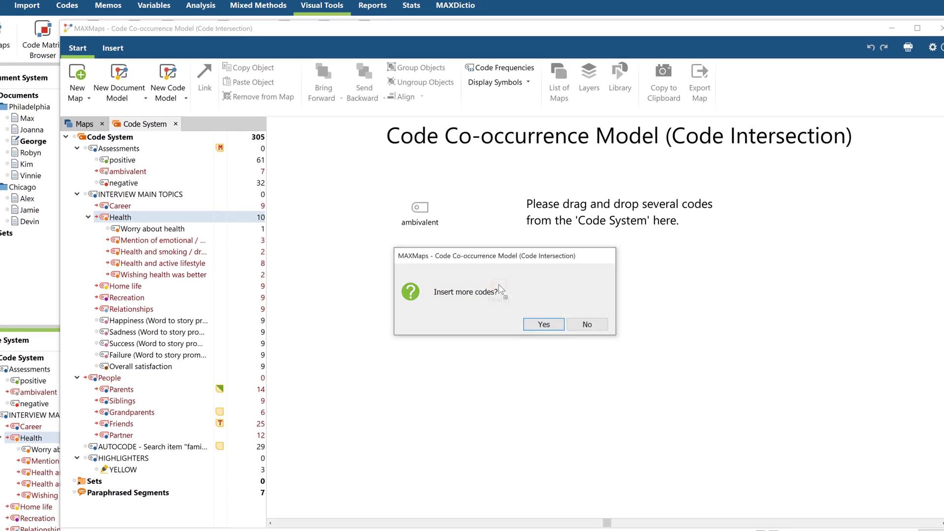
left_click(612, 340)
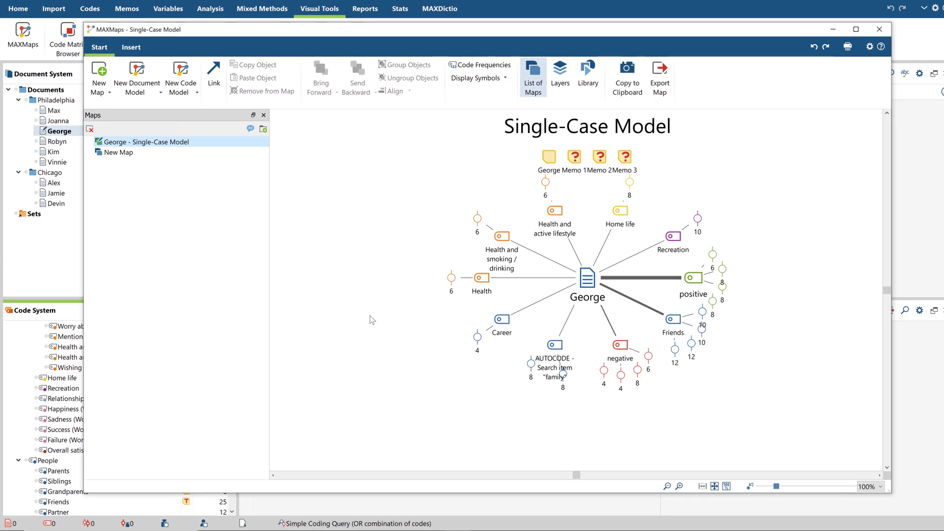
Reposition the Friends cluster, then start a new Single-Case Model (Coded Segments) map.
left_click_drag(670, 374, 711, 382)
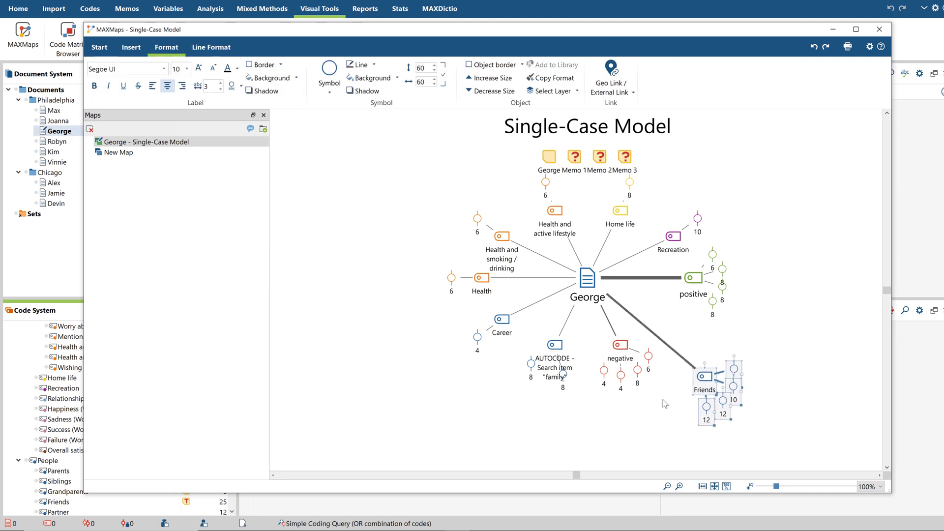
left_click(447, 444)
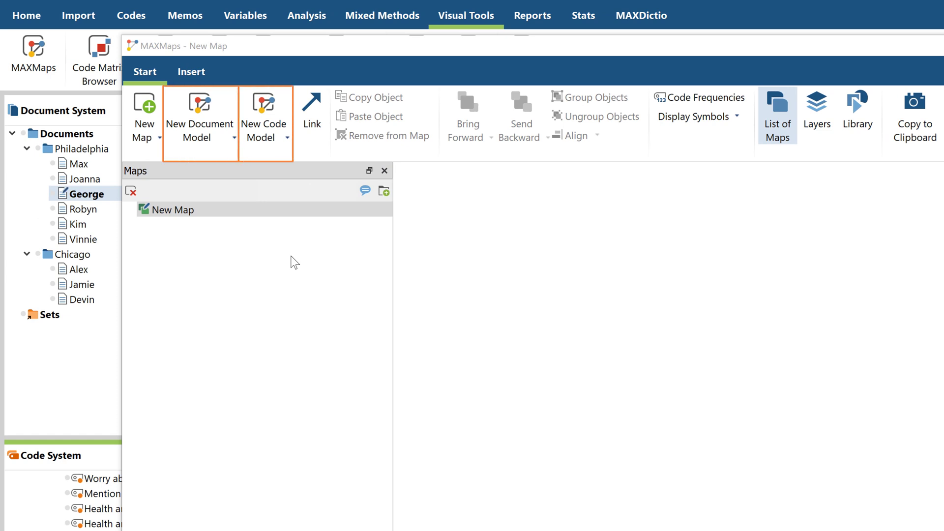
left_click(225, 140)
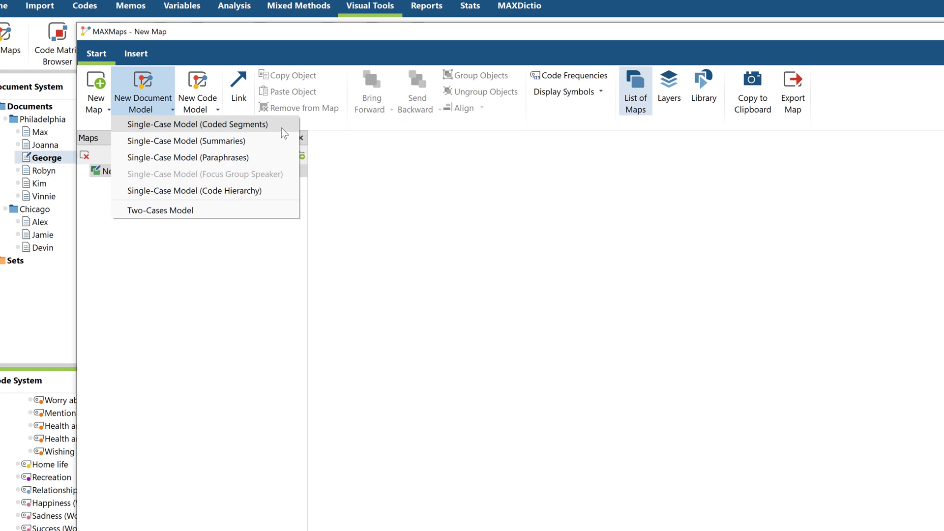
left_click(325, 143)
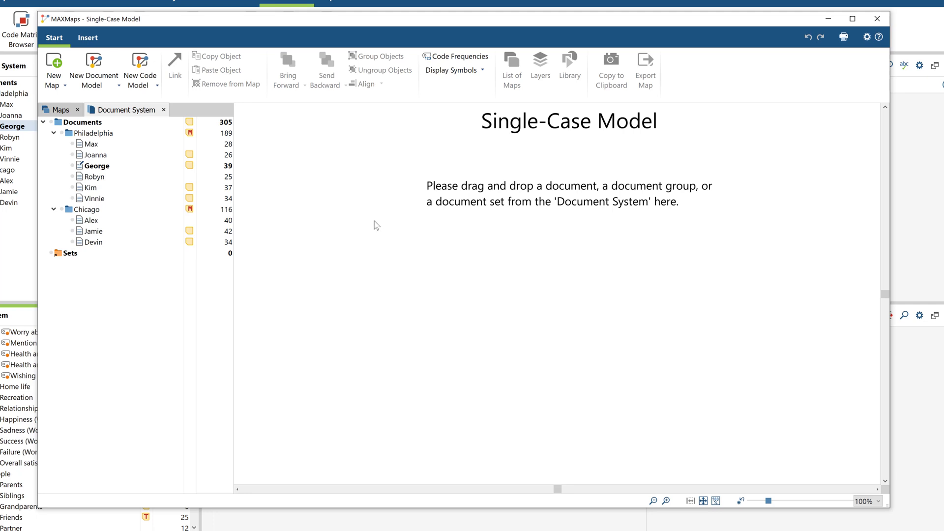
Load George into the model, stop scaling link widths by frequency, and show up to 4 coded segments per code.
mouse_move(123, 170)
left_mouse_down()
mouse_move(108, 169)
mouse_move(386, 204)
left_mouse_up()
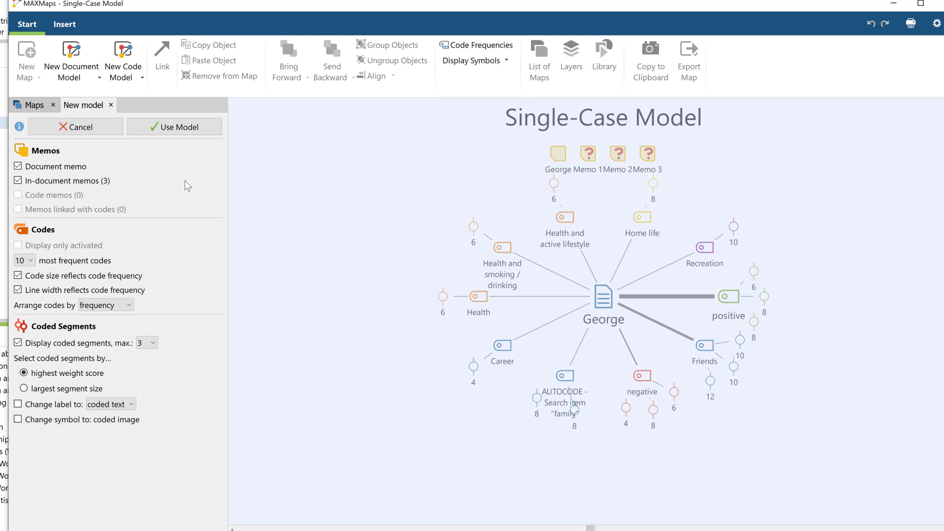
left_click(18, 167)
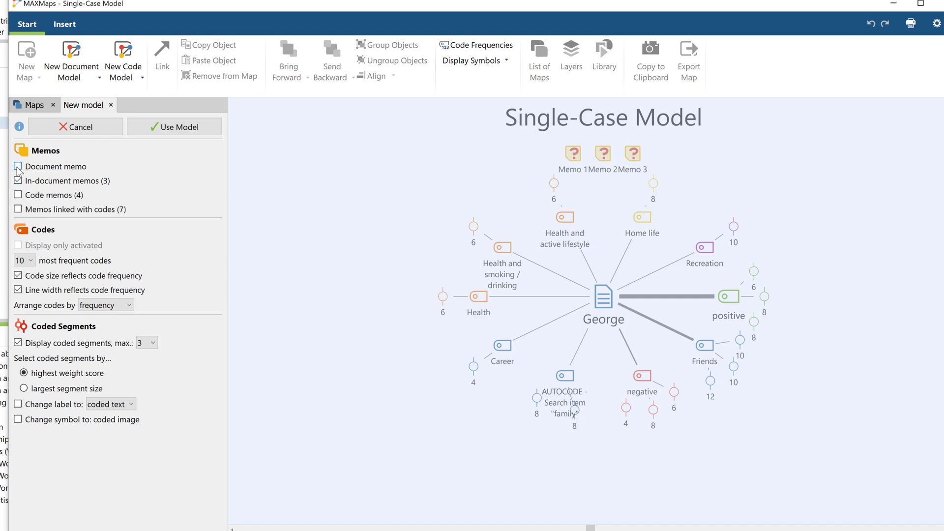
left_click(17, 167)
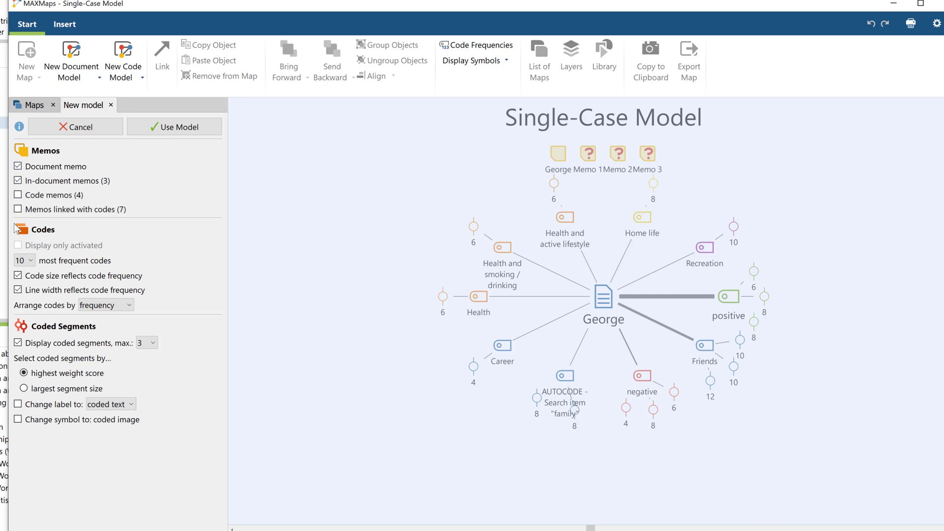
left_click(18, 276)
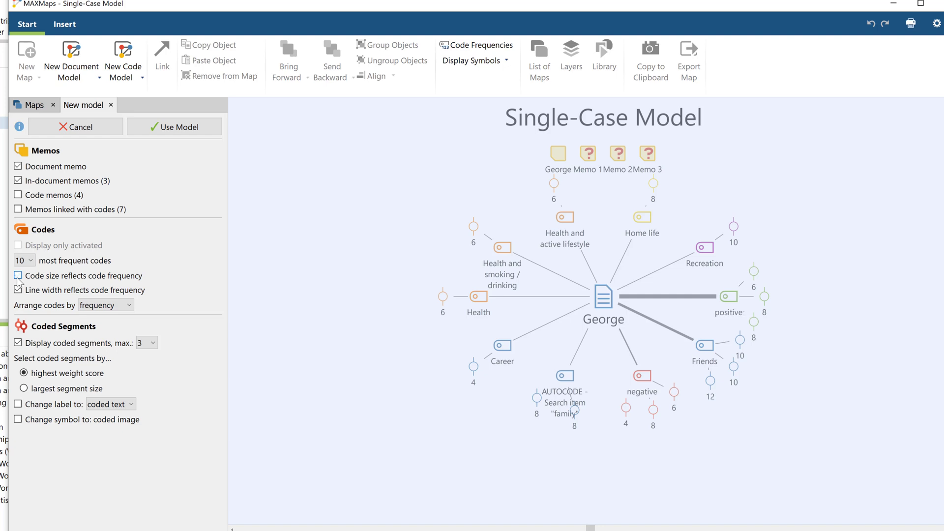
left_click(18, 277)
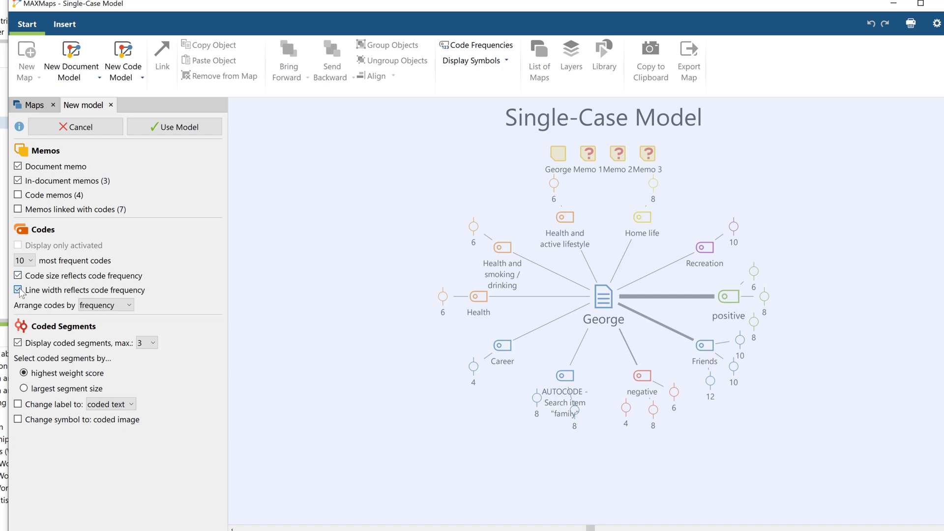
left_click(18, 291)
left_click(143, 344)
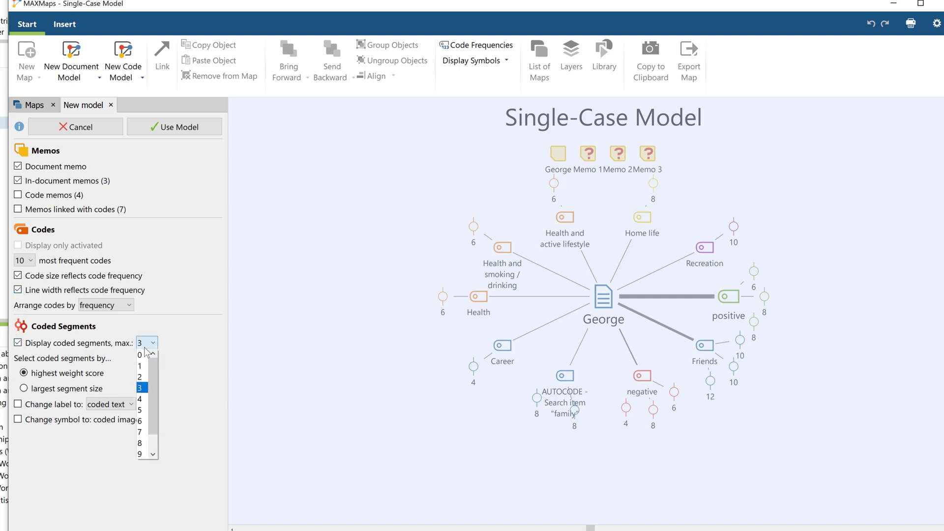
left_click(142, 399)
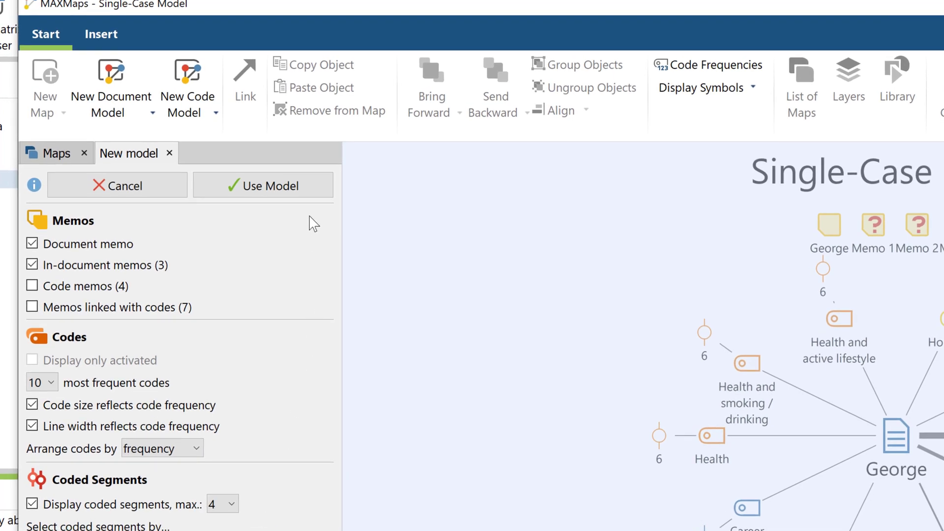
Accept the George model, shift the Friends cluster down-right, and add the Partner code.
left_click(306, 193)
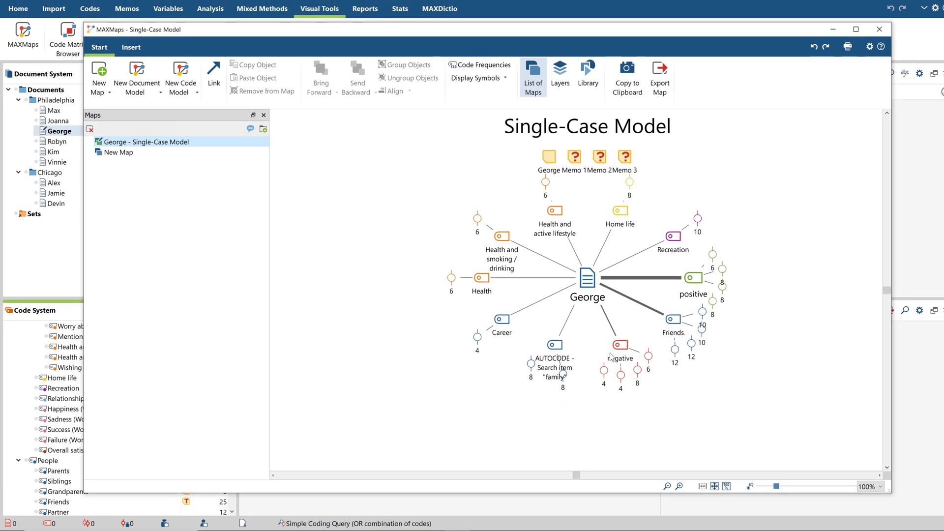
left_click_drag(672, 377, 702, 386)
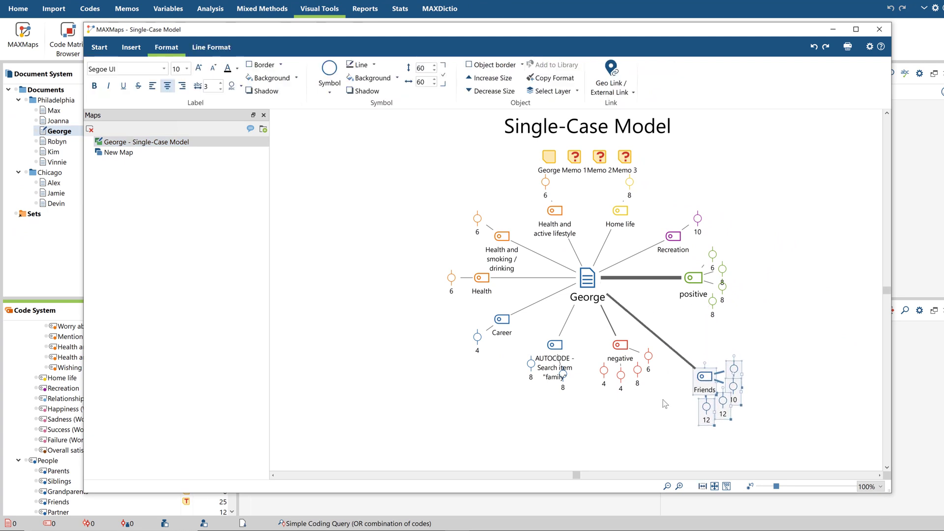
left_click(504, 434)
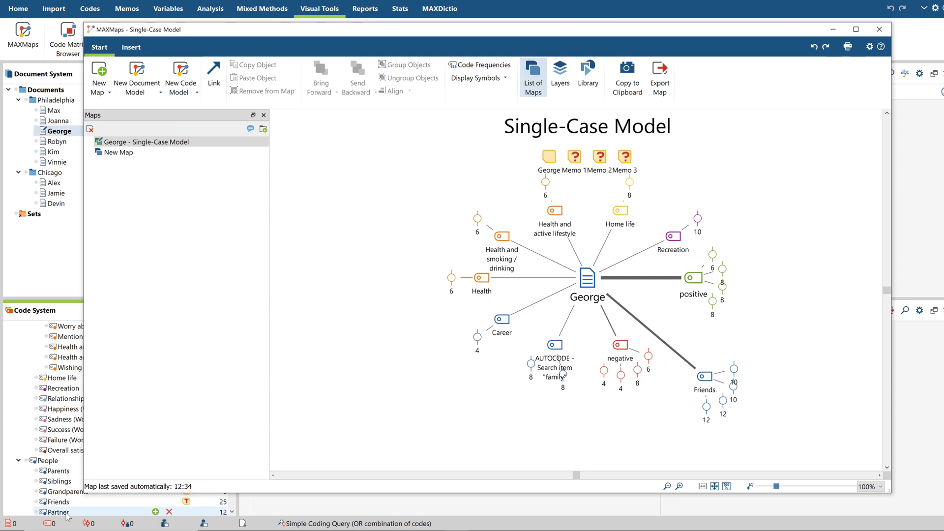
left_click(138, 507)
left_click_drag(137, 509, 386, 437)
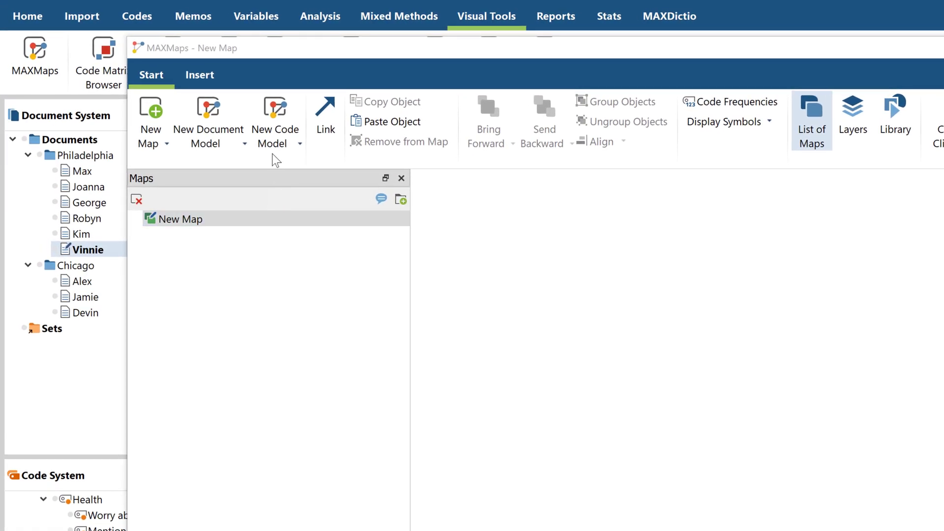
Create a Single-Code Model for Grandparents with segments labelled by coded text and accept it.
left_click(272, 146)
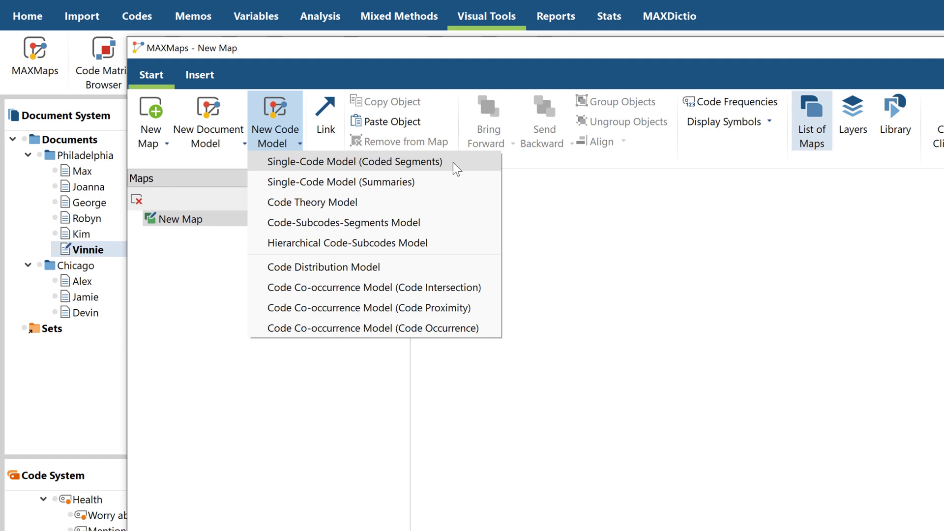
left_click(459, 169)
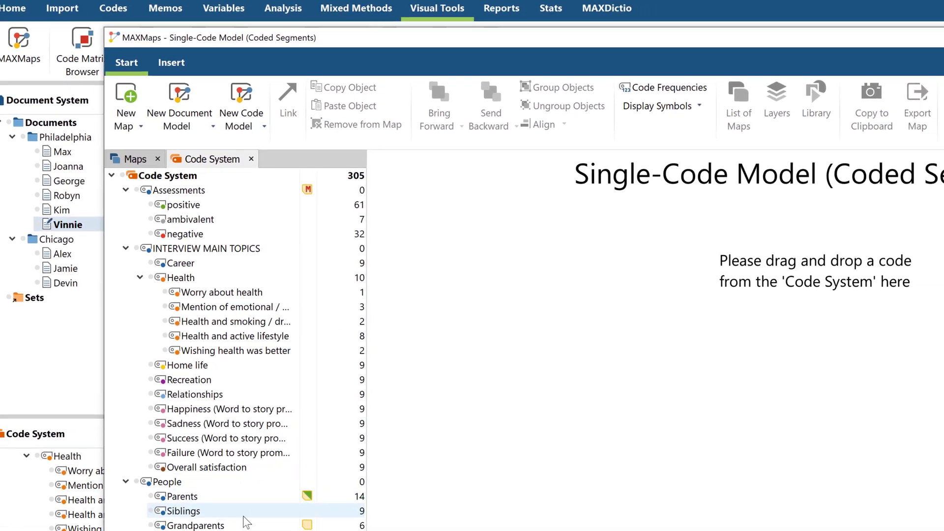
left_click_drag(243, 523, 707, 474)
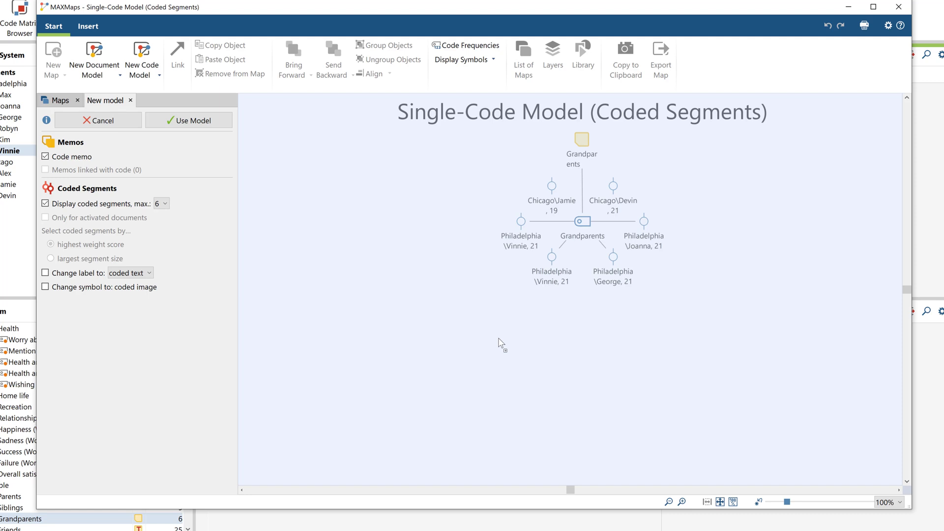
left_click(51, 274)
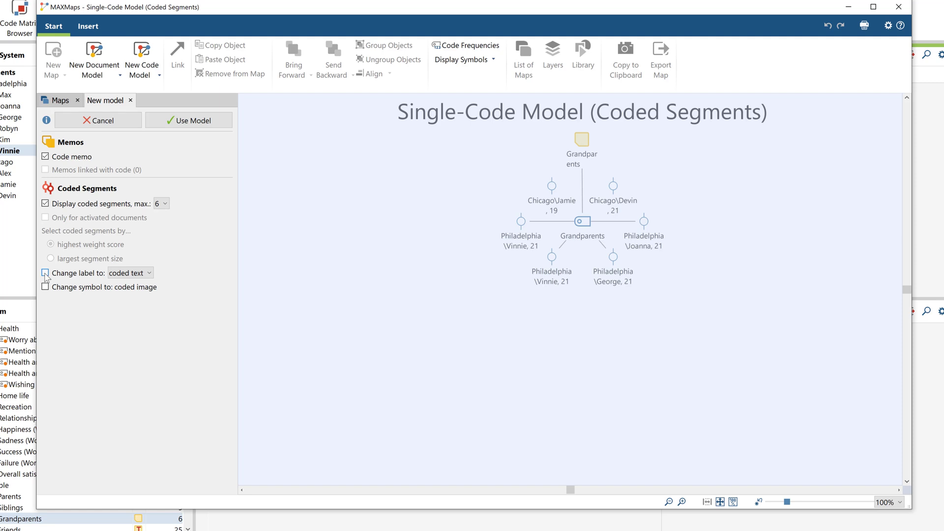
left_click(205, 122)
Drag the grandmother, grandfather, Sadness and 1997 segment texts apart so none overlap.
left_click_drag(552, 329, 398, 275)
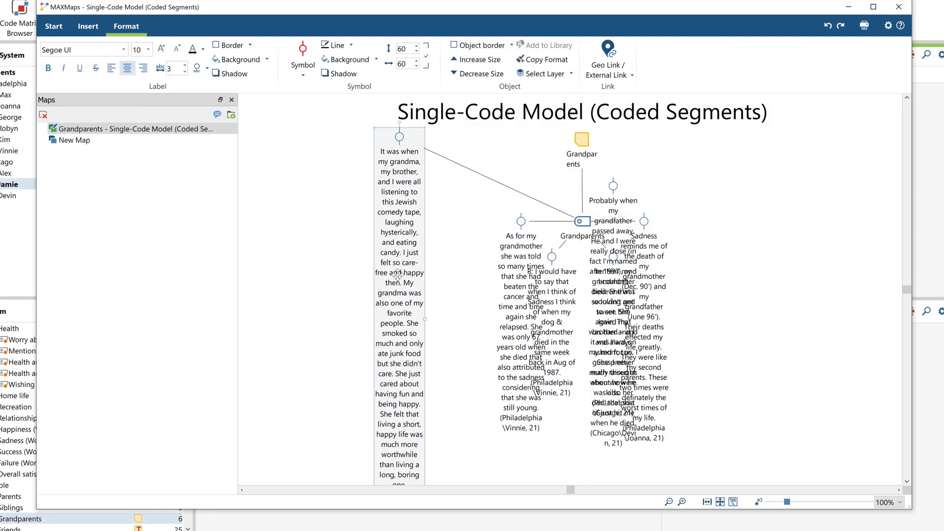
left_click_drag(514, 306, 446, 301)
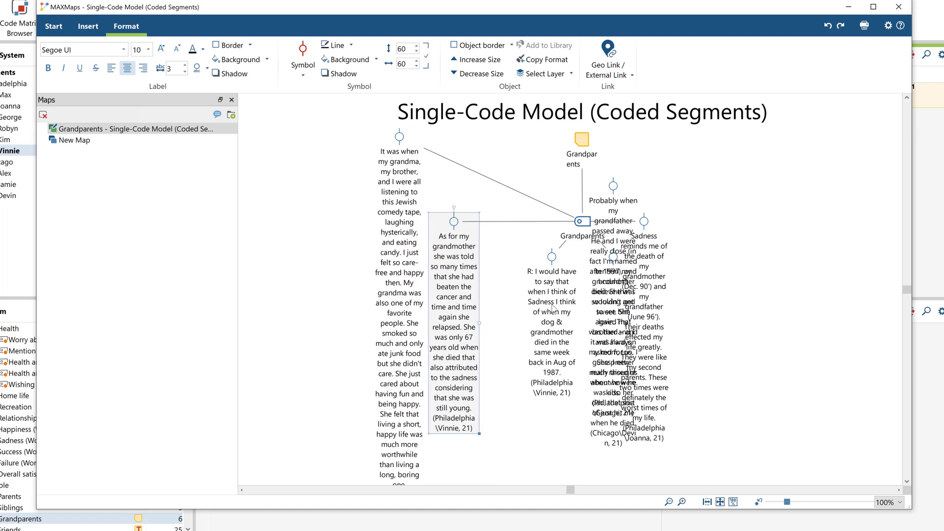
left_click_drag(552, 308, 517, 309)
left_click_drag(613, 300, 663, 300)
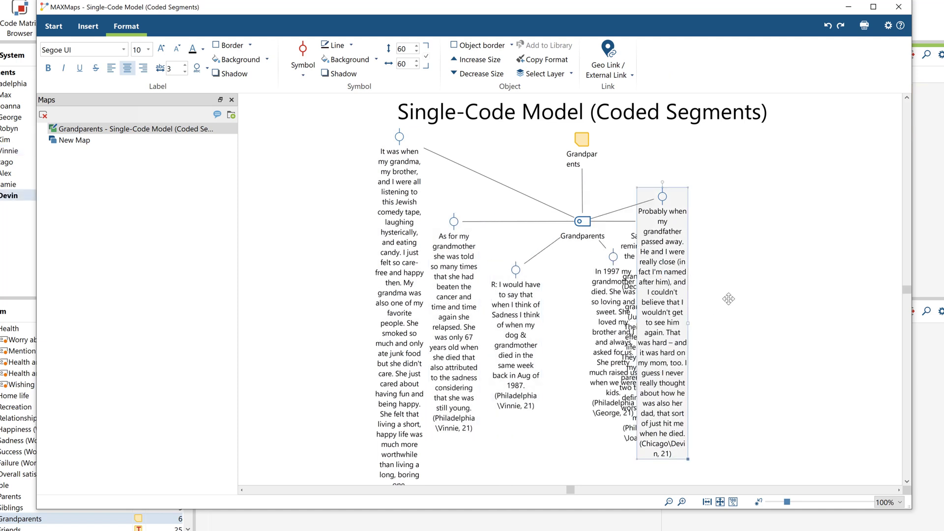
left_click_drag(729, 299, 748, 273)
left_click_drag(656, 307, 695, 299)
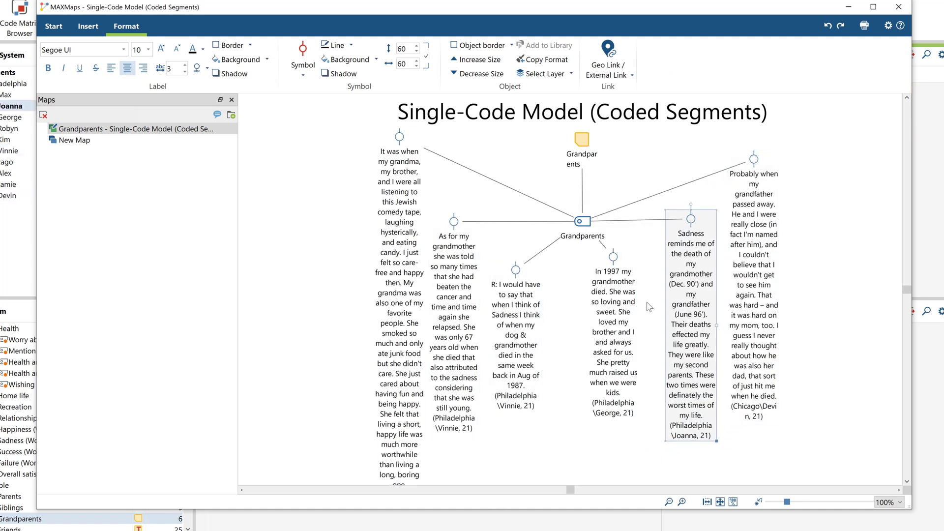
left_click_drag(622, 308, 619, 329)
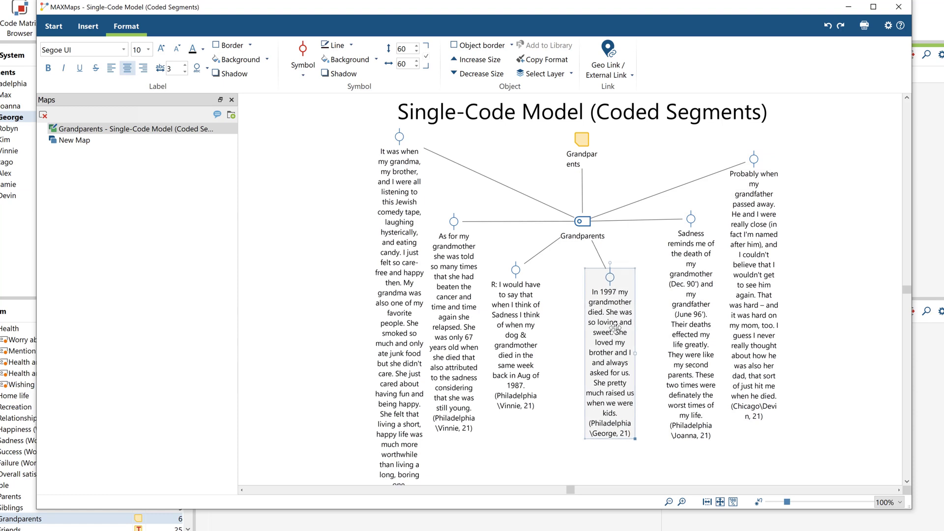
left_click(645, 323)
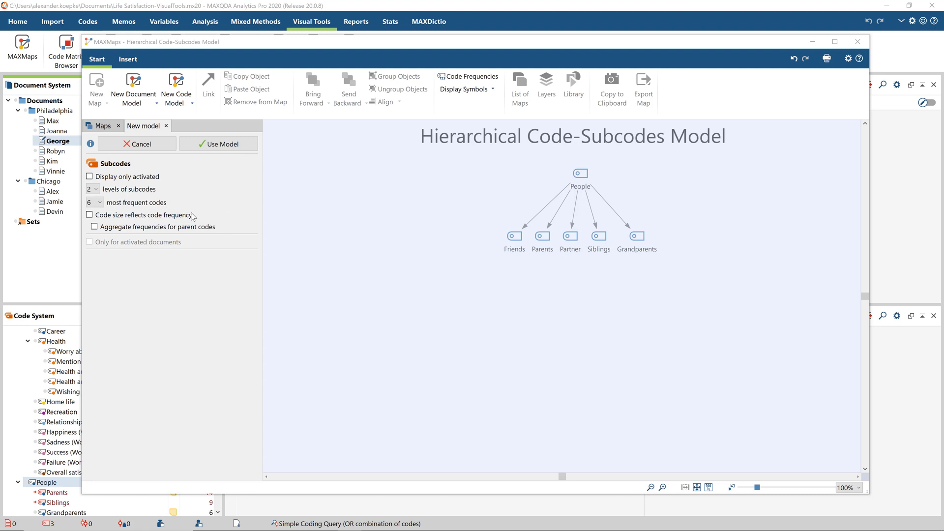
Show all People subcodes, size nodes by code frequency, and aggregate frequencies into parent codes.
left_click(89, 176)
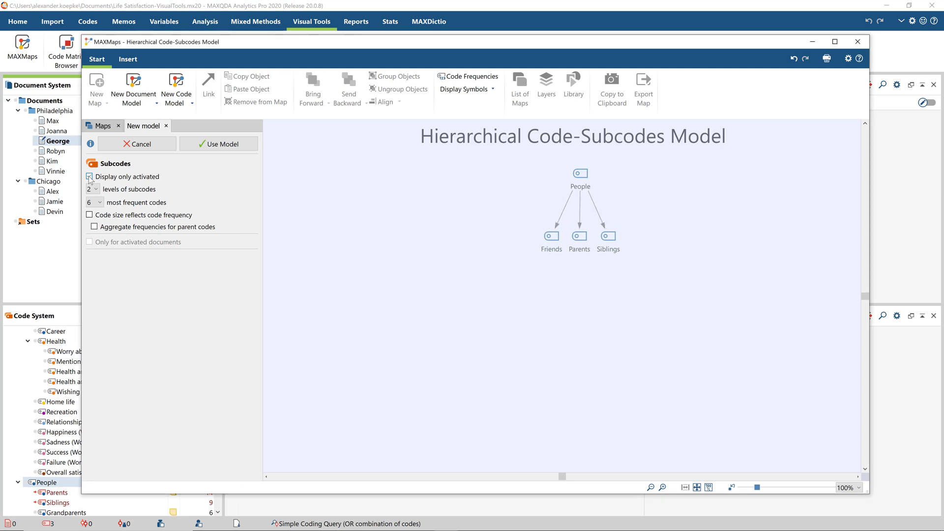
left_click(89, 176)
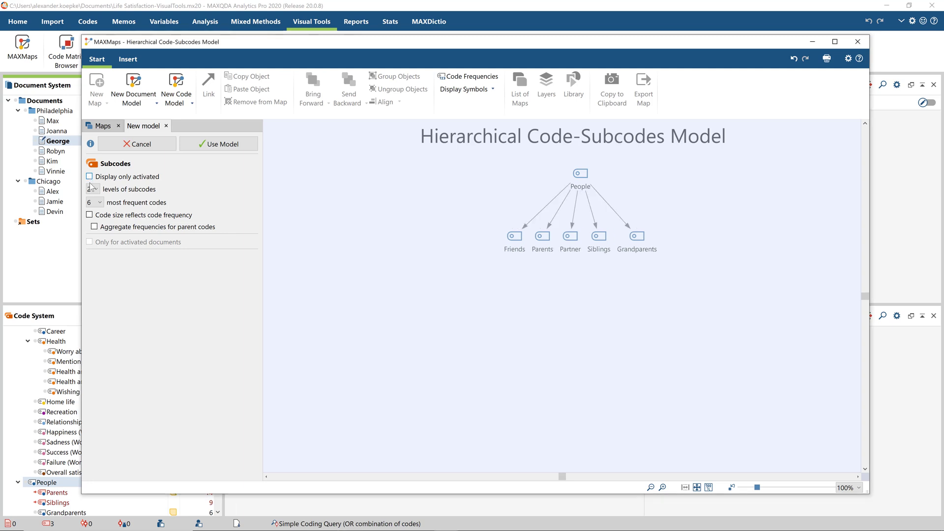
left_click(89, 215)
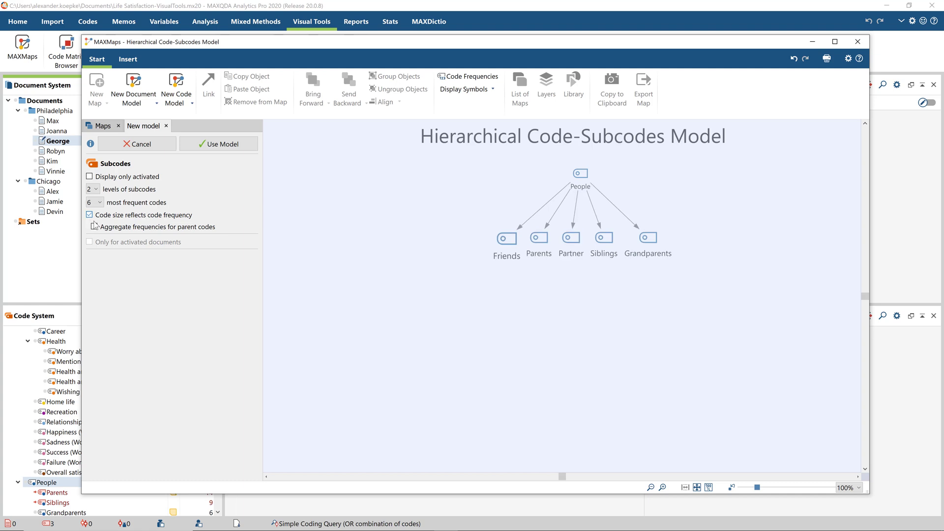
left_click(94, 227)
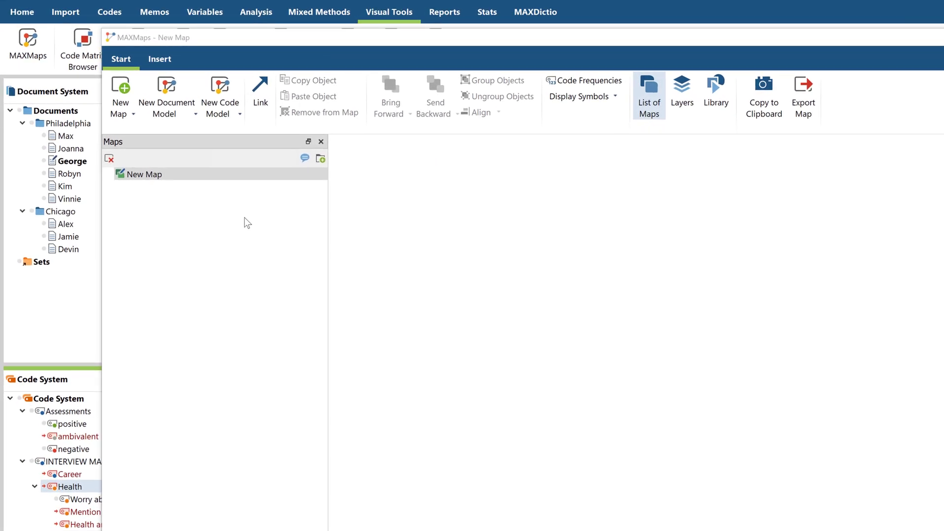
Choose Code Co-occurrence Model (Code Intersection) from the New Code Model list.
left_click(228, 116)
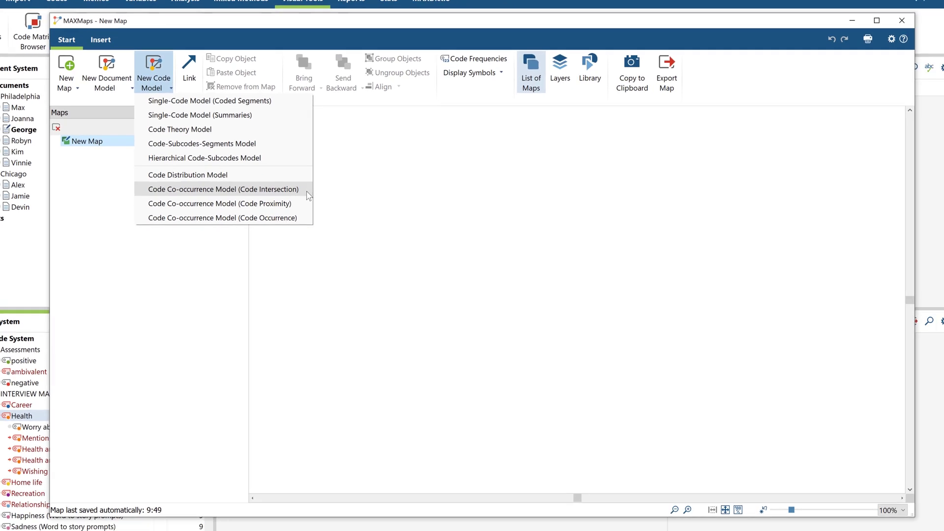
left_click(336, 206)
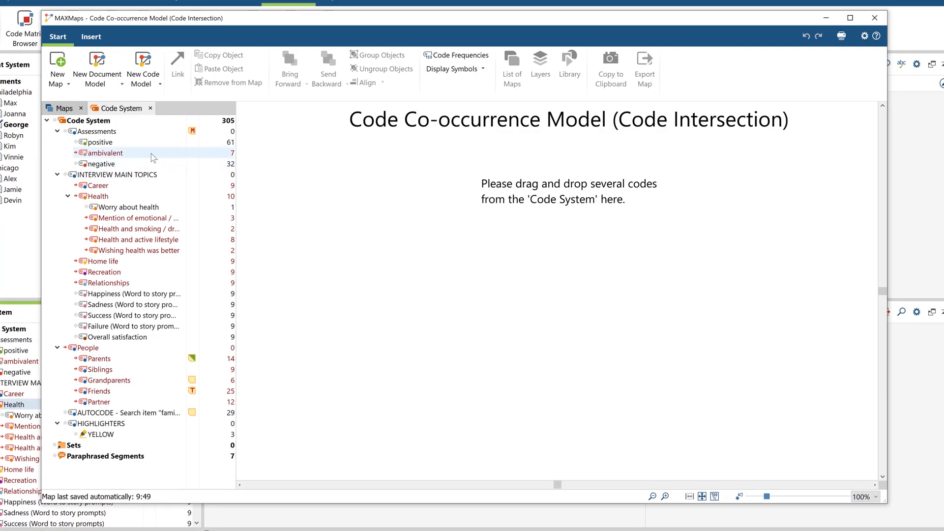
Add the ambivalent and Health codes to the model and generate it.
left_click_drag(152, 156, 381, 193)
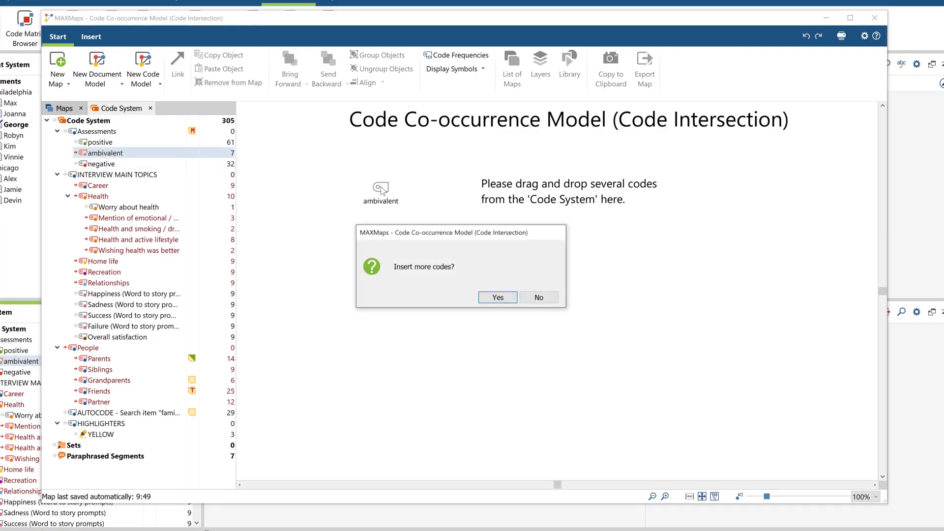
left_click(498, 297)
left_click_drag(98, 196, 459, 266)
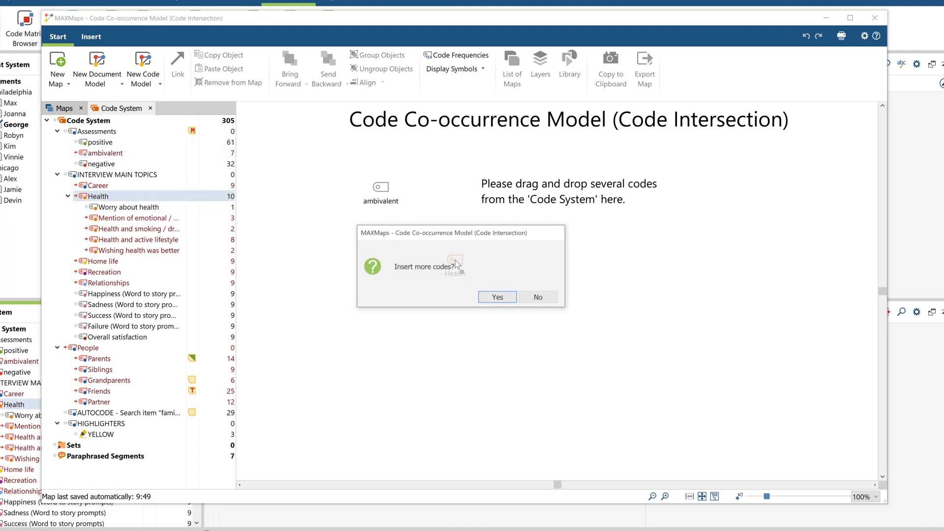
left_click(539, 297)
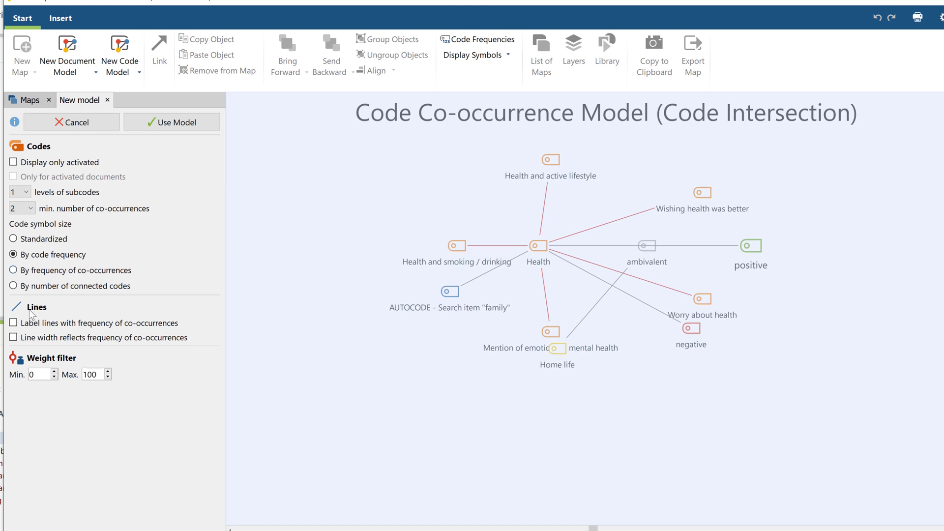
Label lines with co-occurrence frequencies, scale their widths by frequency, and accept the map.
left_click(14, 323)
left_click(14, 337)
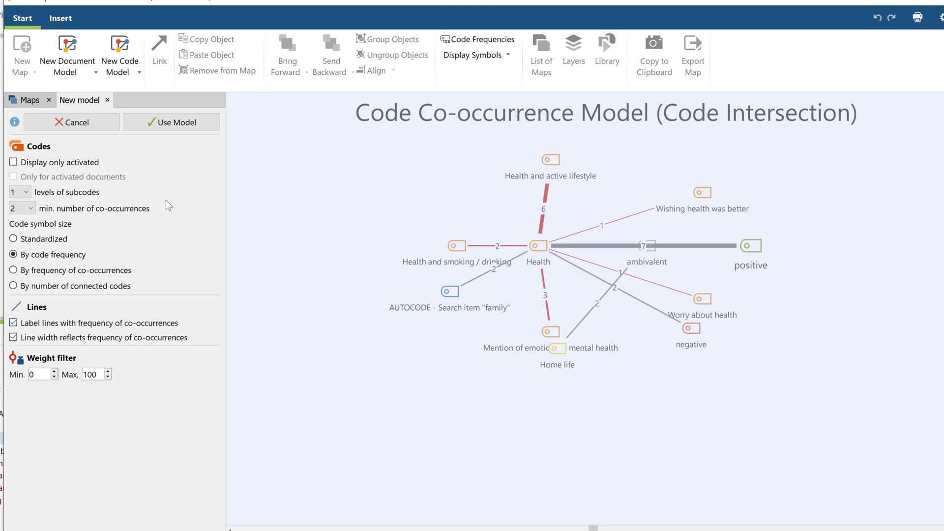
left_click(171, 122)
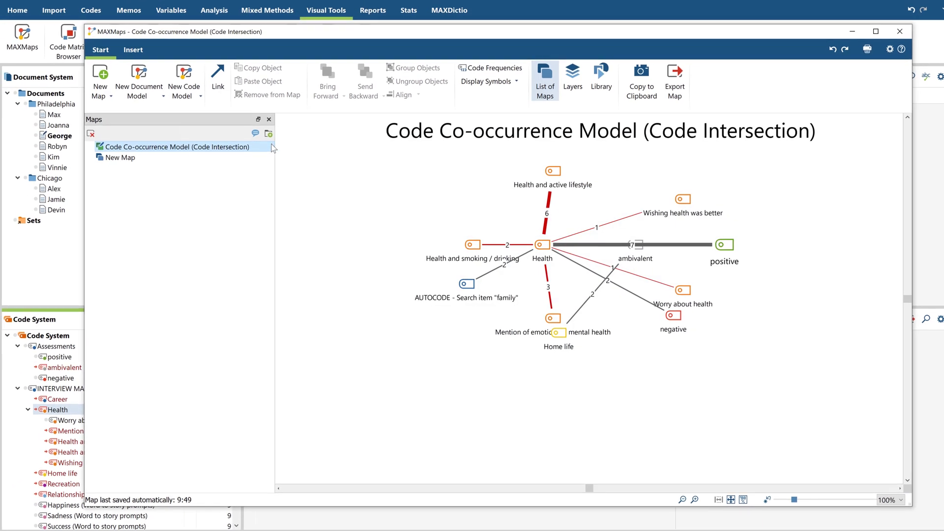
Close MAXMaps, create George's Single-Case Model (Coded Segments) from the Document System, and accept it.
left_click(899, 32)
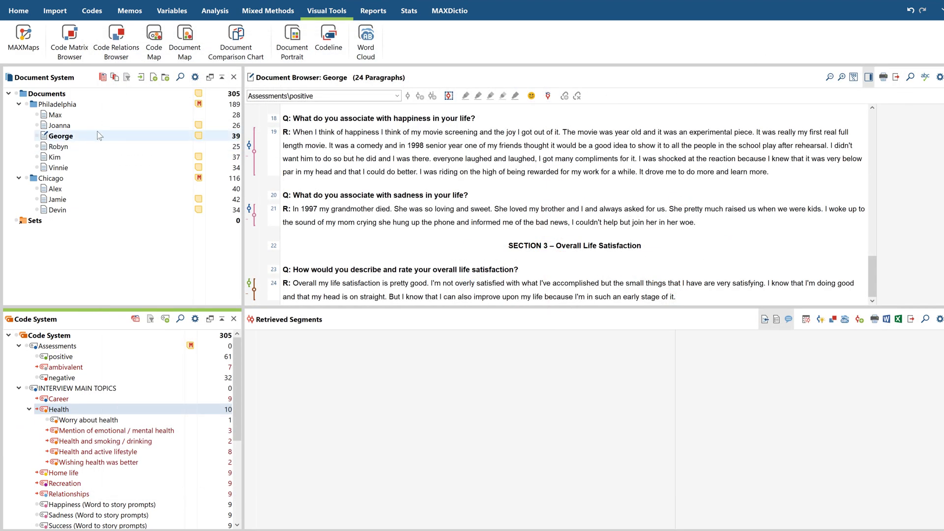
right_click(66, 139)
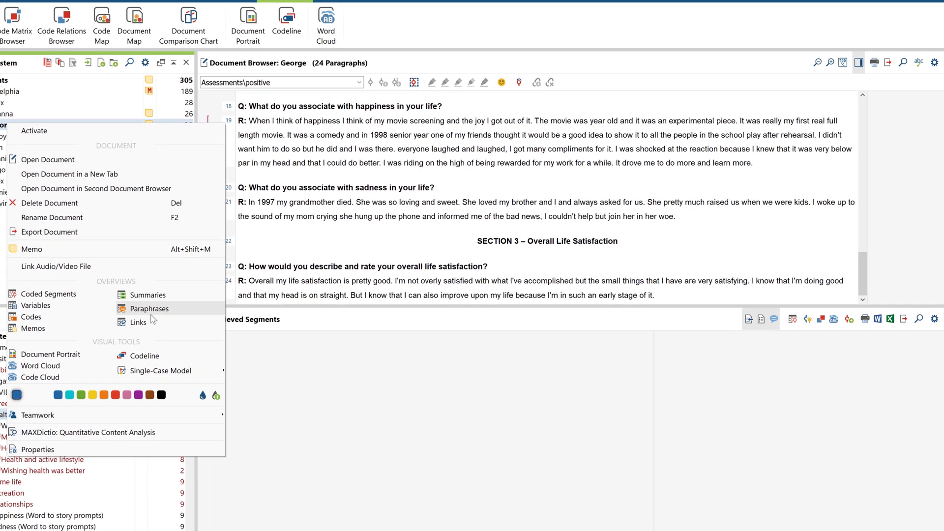
mouse_move(211, 365)
left_click(253, 372)
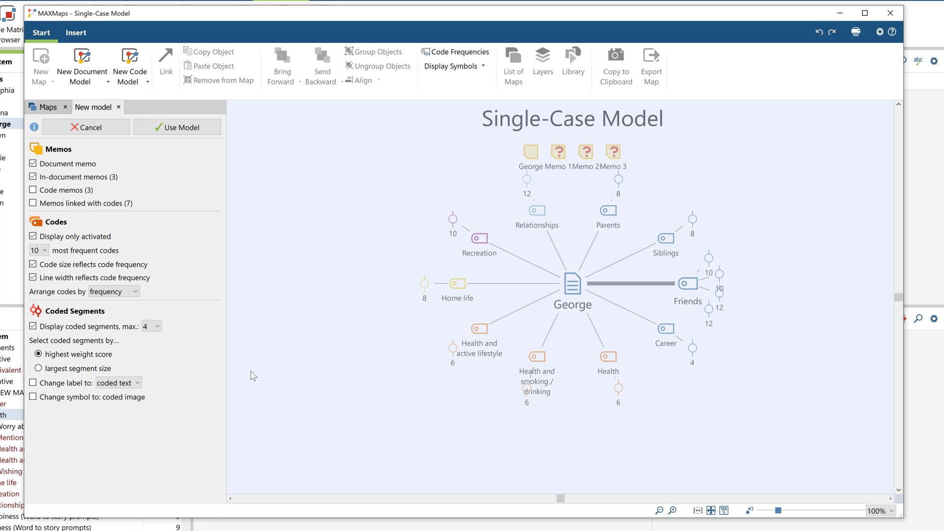
left_click(202, 129)
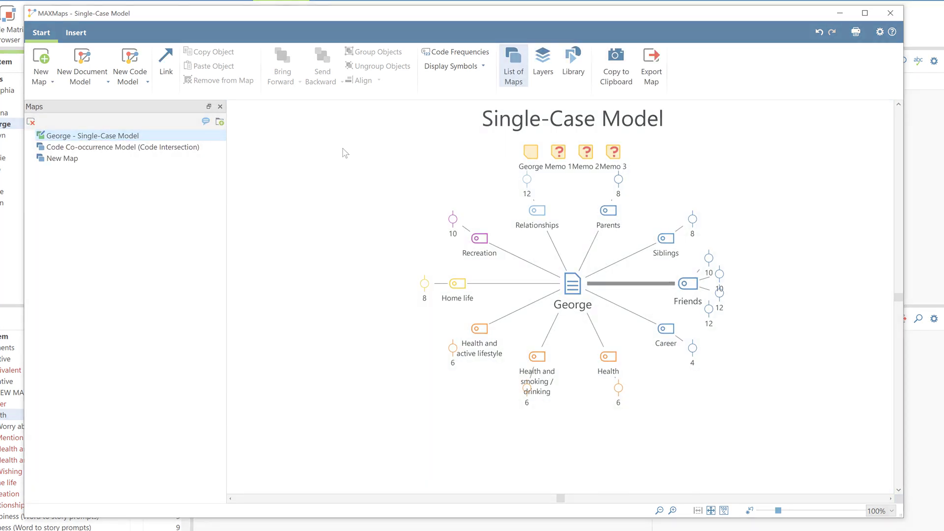